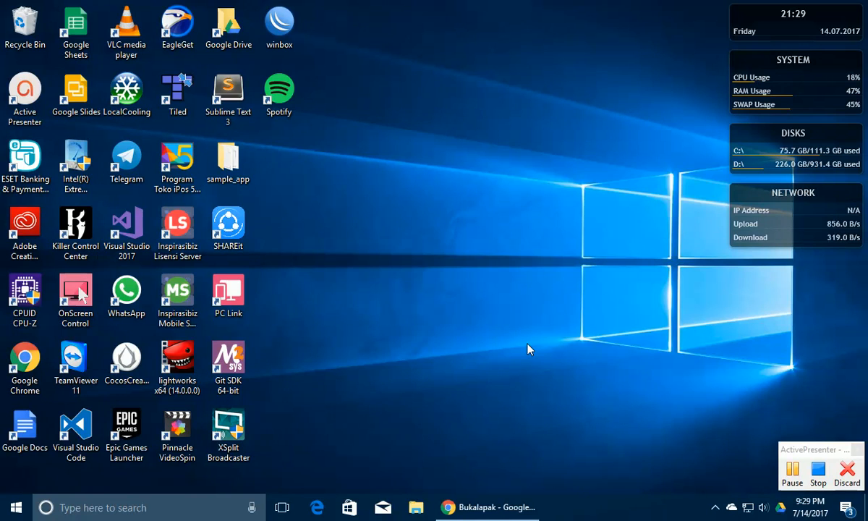
Step: Launch WinBox, connect to the router at 192.168.88.1 with the saved admin login, and maximize the session window
{"action": "double_click", "coordinate": [278, 15]}
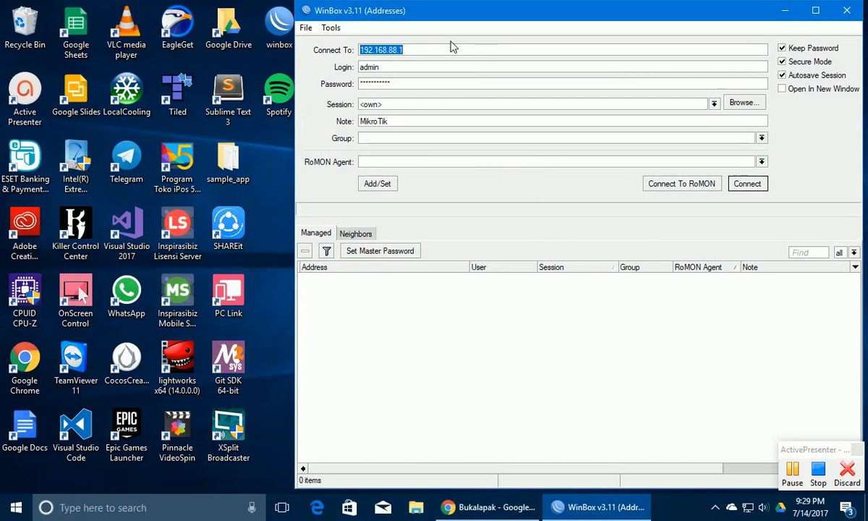
{"action": "left_click", "coordinate": [748, 184]}
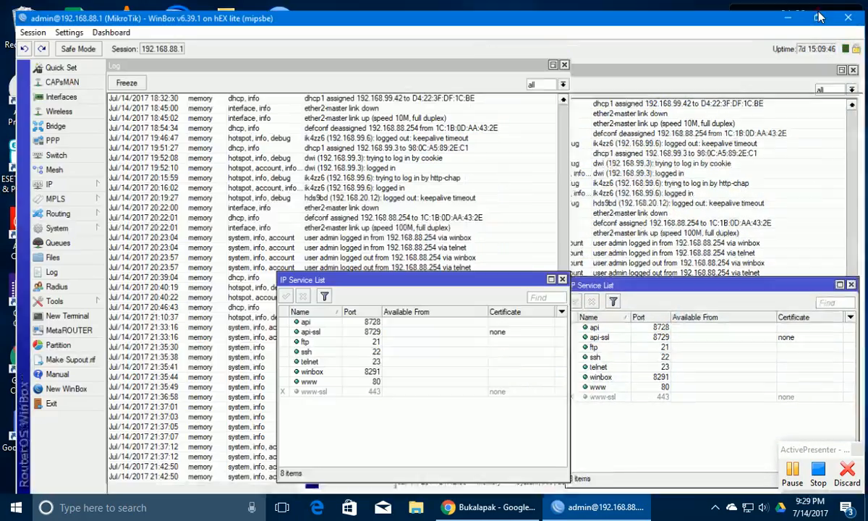
{"action": "double_click", "coordinate": [765, 13]}
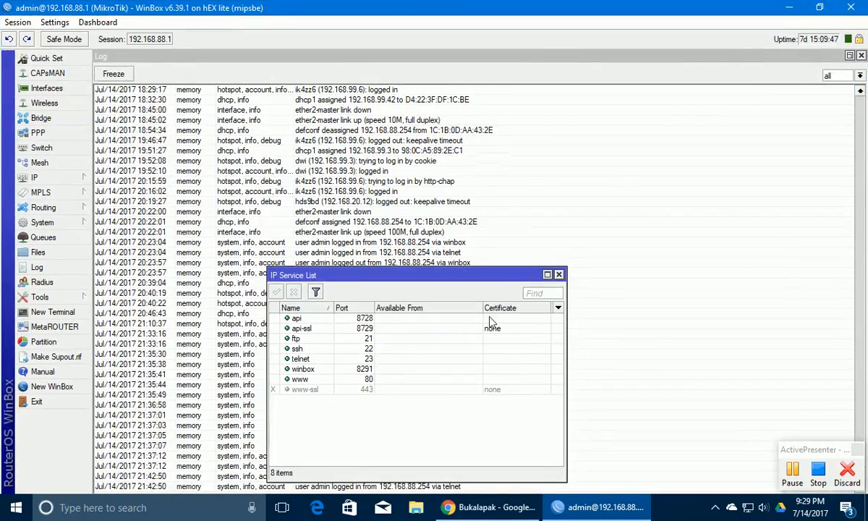
Step: Close the IP Service List and open it again from the router's IP settings
{"action": "left_click", "coordinate": [558, 275]}
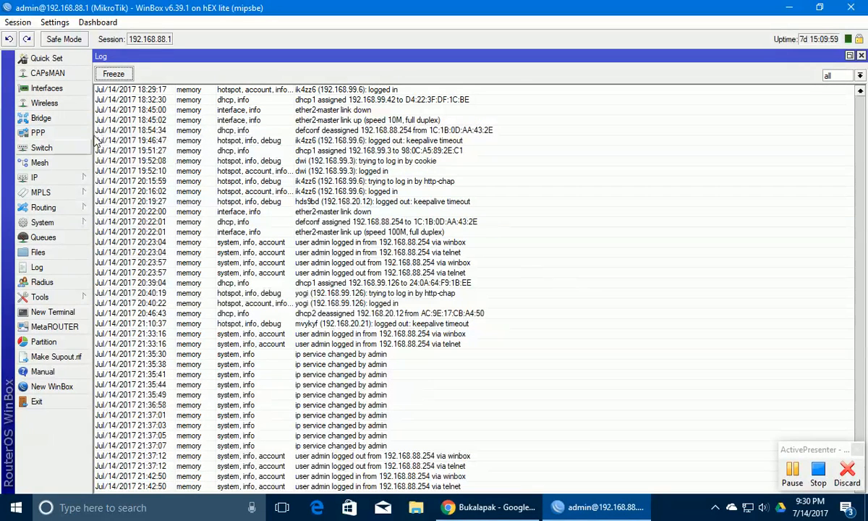
{"action": "left_click", "coordinate": [48, 177]}
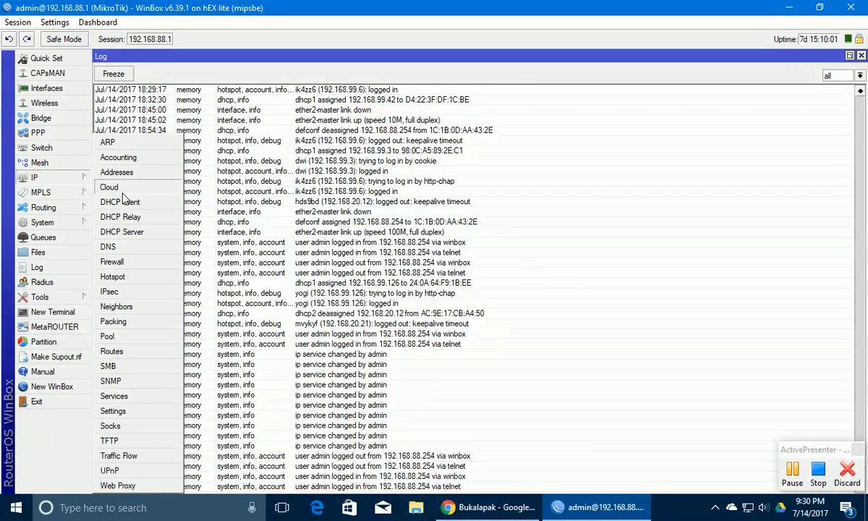
{"action": "left_click", "coordinate": [116, 395]}
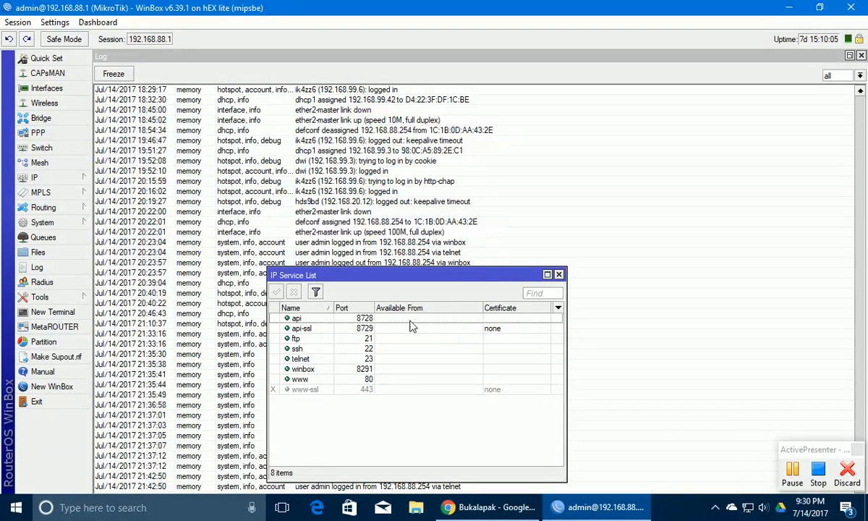
Step: Examine the api, api-ssl, ftp, ssh and telnet entries and their ports in the IP Service List
{"action": "left_click", "coordinate": [364, 319]}
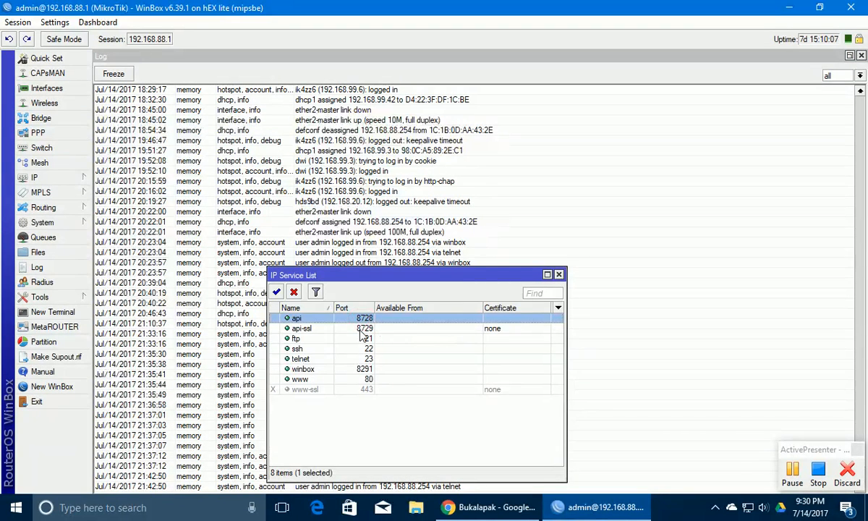
{"action": "left_click", "coordinate": [314, 329]}
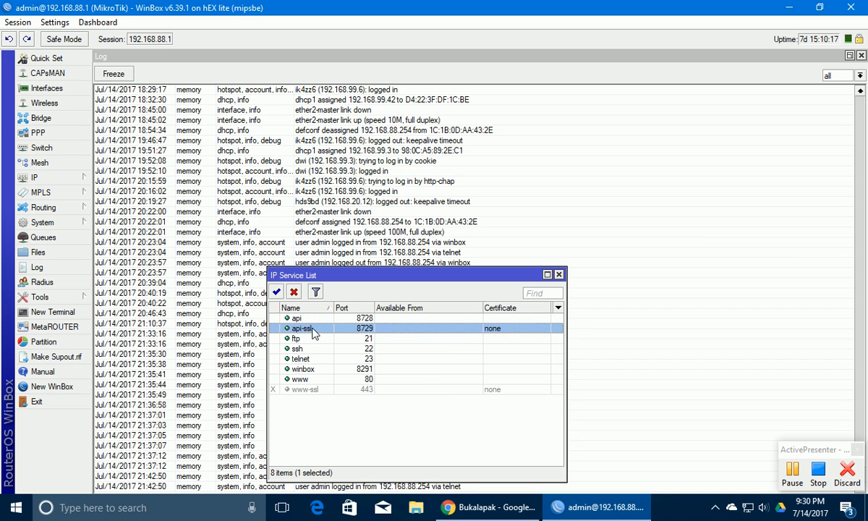
{"action": "left_click", "coordinate": [296, 338]}
{"action": "left_click", "coordinate": [296, 328]}
{"action": "left_click", "coordinate": [304, 319]}
{"action": "left_click", "coordinate": [310, 328]}
{"action": "left_click", "coordinate": [312, 320]}
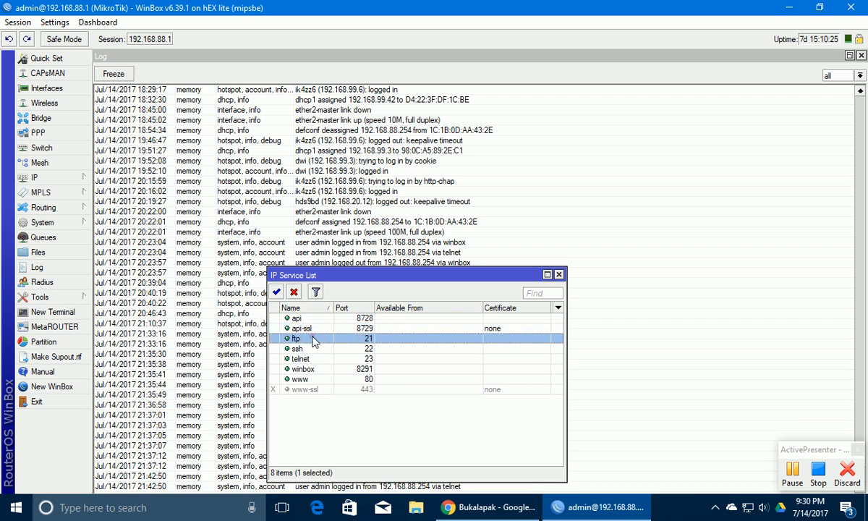
{"action": "left_click", "coordinate": [312, 329]}
{"action": "left_click", "coordinate": [309, 360]}
{"action": "left_click", "coordinate": [314, 358]}
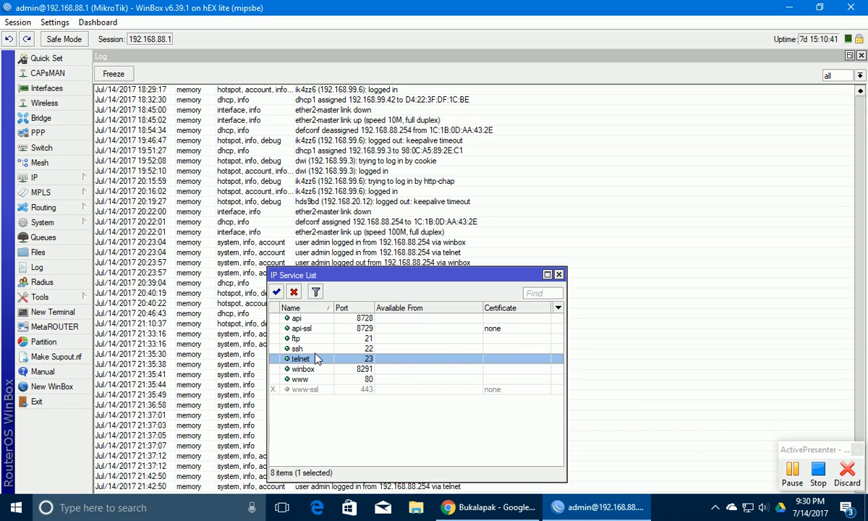
Step: Disable the api, api-ssl and ftp services in the IP Service List
{"action": "left_click", "coordinate": [297, 318]}
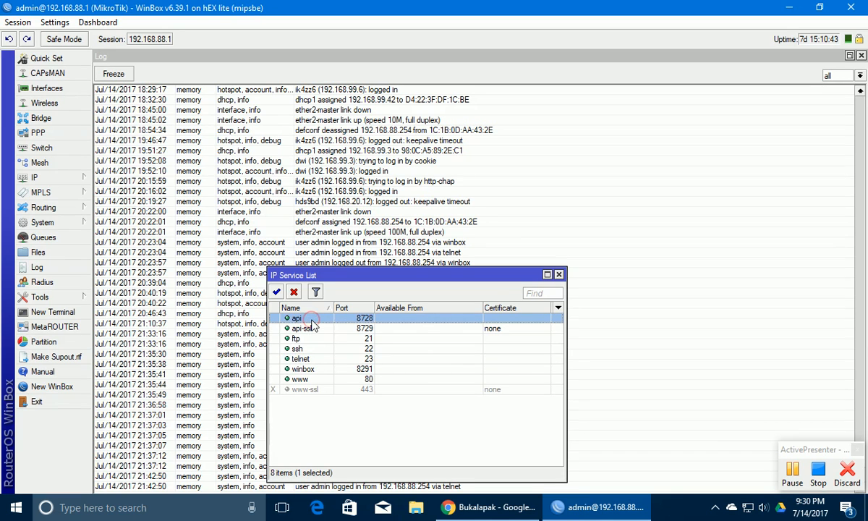
{"action": "right_click", "coordinate": [311, 322]}
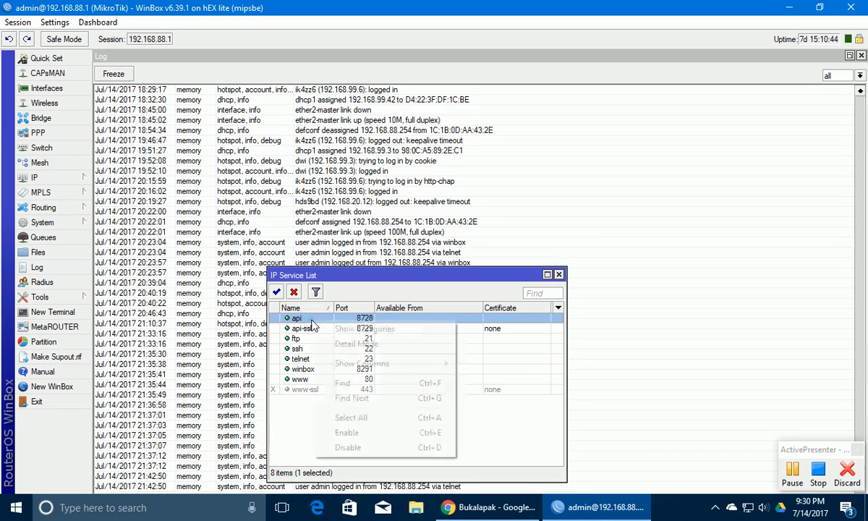
{"action": "left_click", "coordinate": [346, 448]}
{"action": "right_click", "coordinate": [313, 328]}
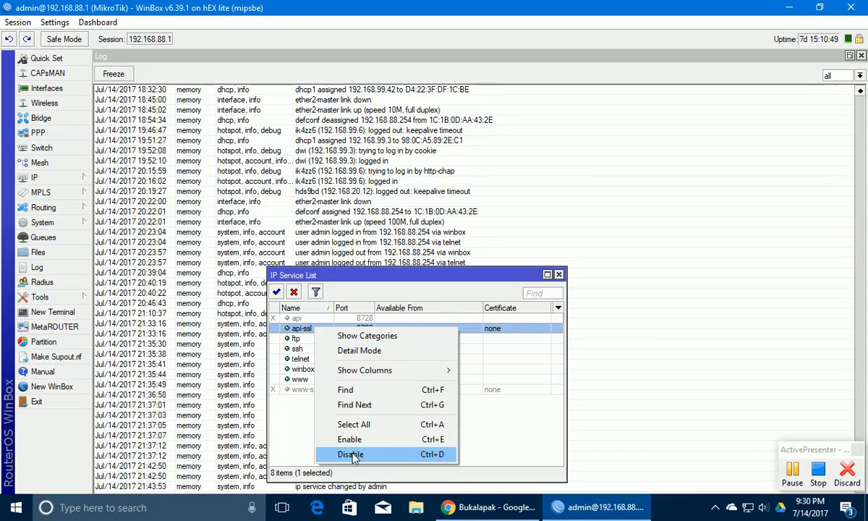
{"action": "left_click", "coordinate": [352, 454]}
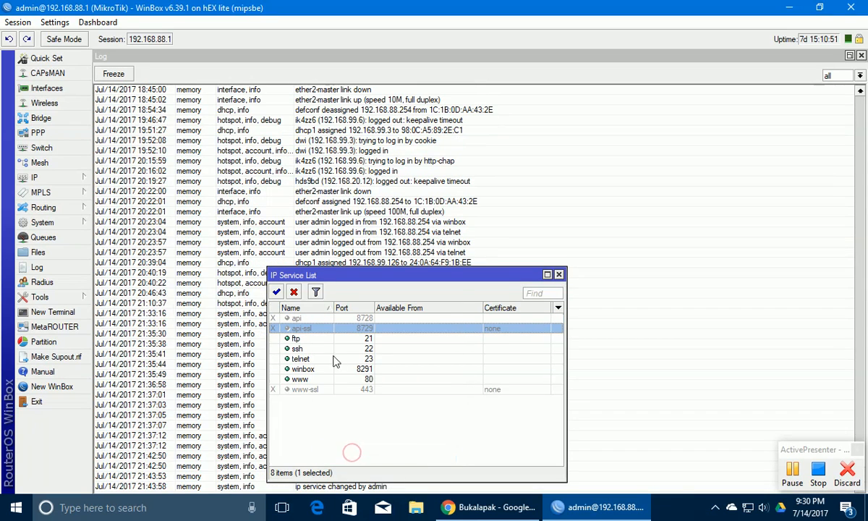
{"action": "right_click", "coordinate": [317, 339]}
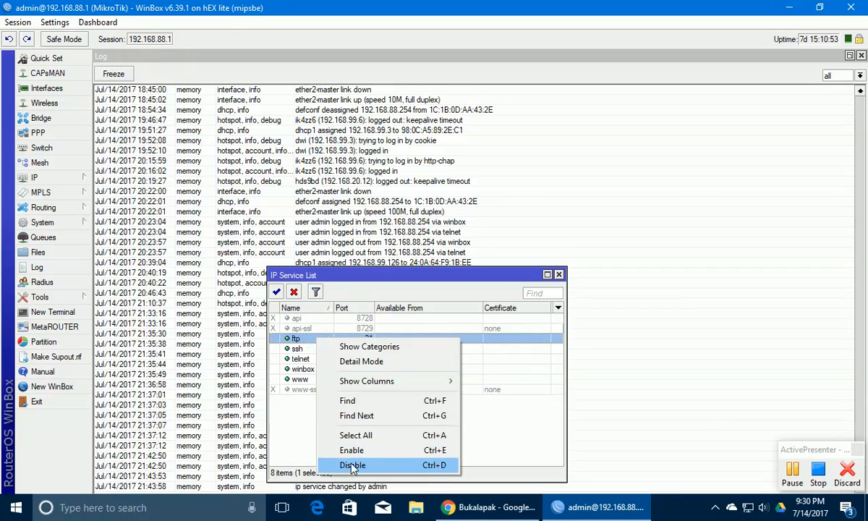
{"action": "left_click", "coordinate": [350, 463]}
Step: Disable the ssh and telnet services in the IP Service List
{"action": "right_click", "coordinate": [307, 350]}
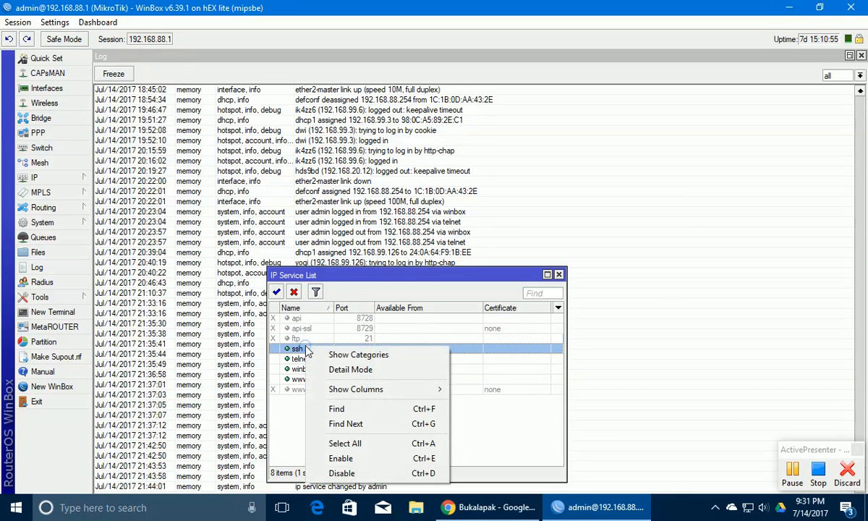
{"action": "left_click", "coordinate": [344, 470]}
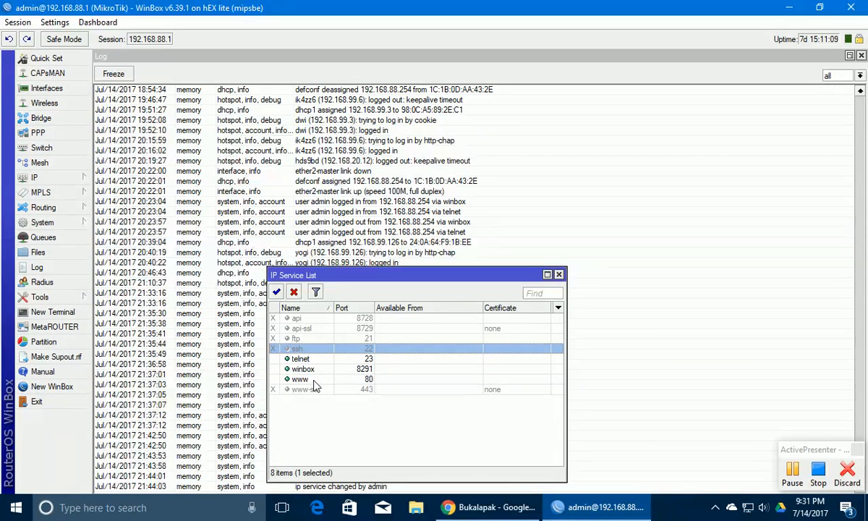
{"action": "left_click", "coordinate": [297, 359]}
{"action": "right_click", "coordinate": [297, 358]}
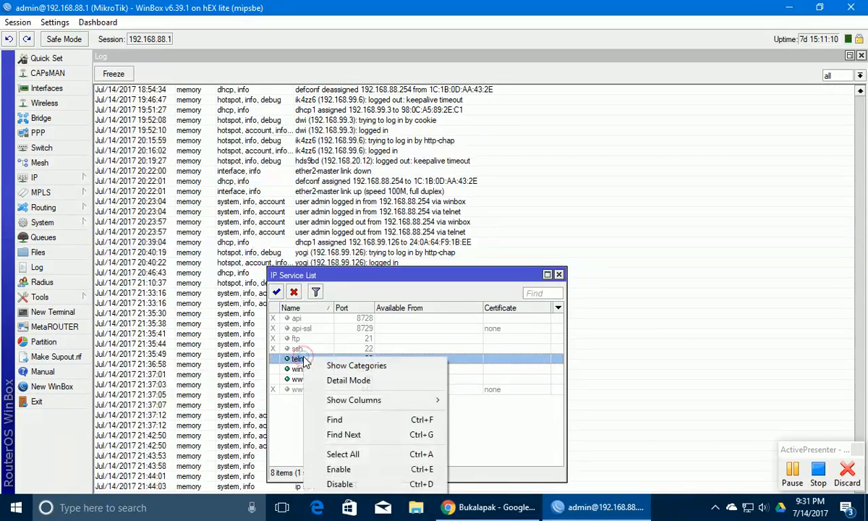
{"action": "left_click", "coordinate": [341, 483]}
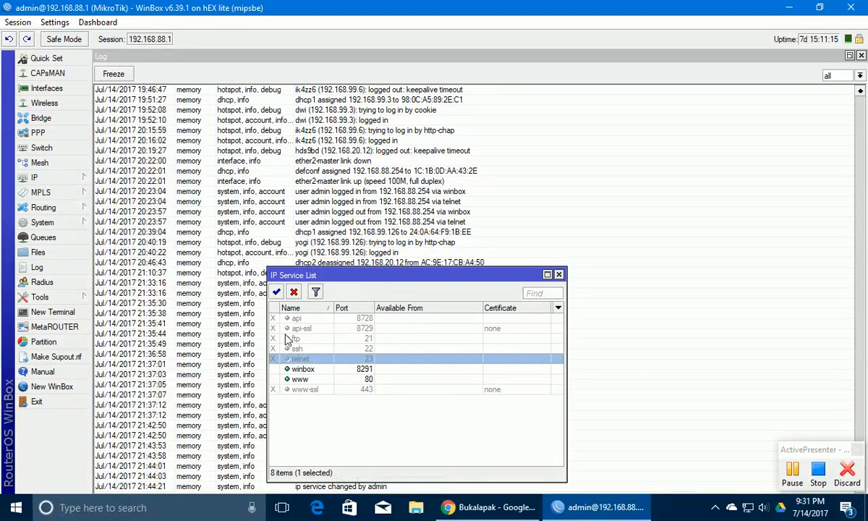
{"action": "left_click", "coordinate": [263, 286]}
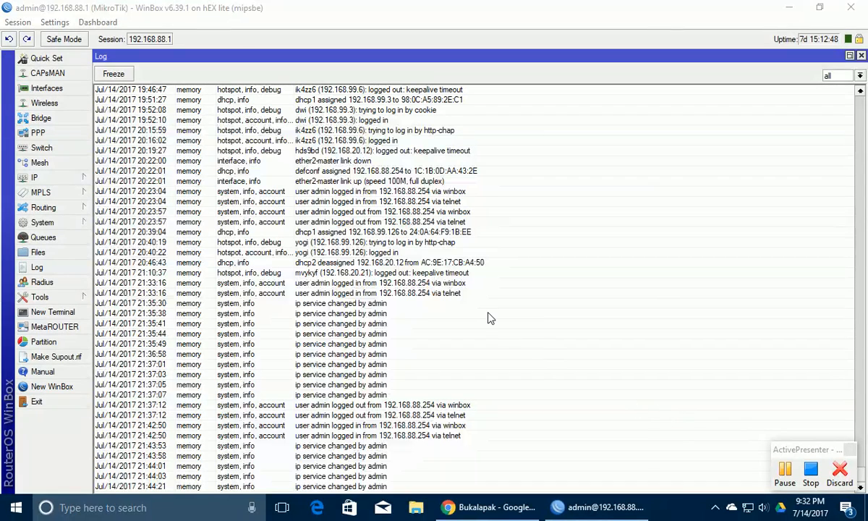
Step: Open the IP Service List again and enable the ssh service
{"action": "left_click", "coordinate": [42, 177]}
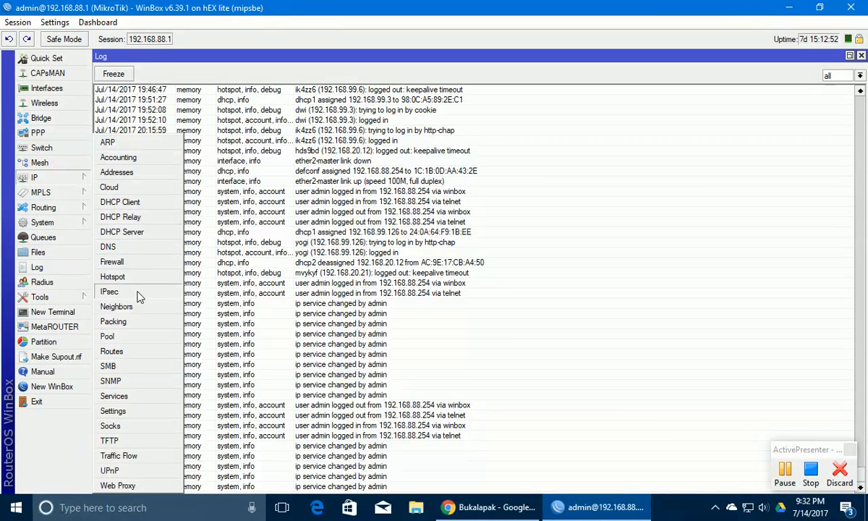
{"action": "left_click", "coordinate": [113, 396]}
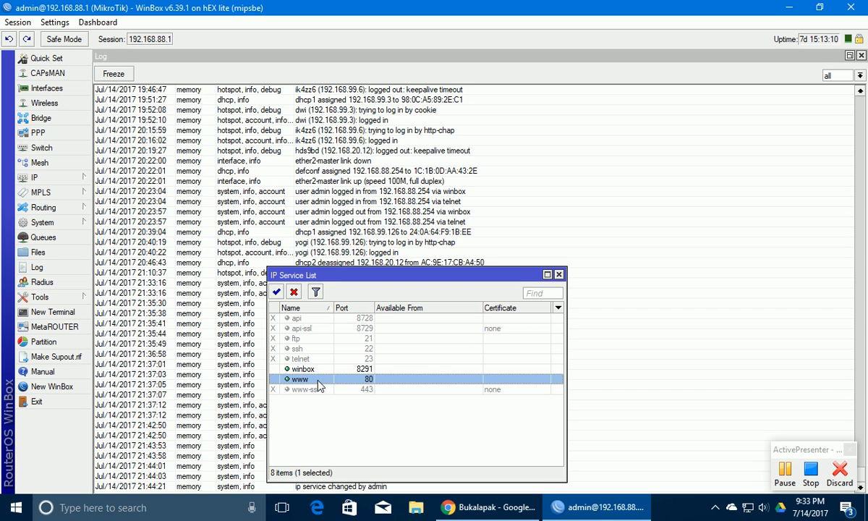
{"action": "left_click", "coordinate": [299, 348]}
{"action": "right_click", "coordinate": [326, 351]}
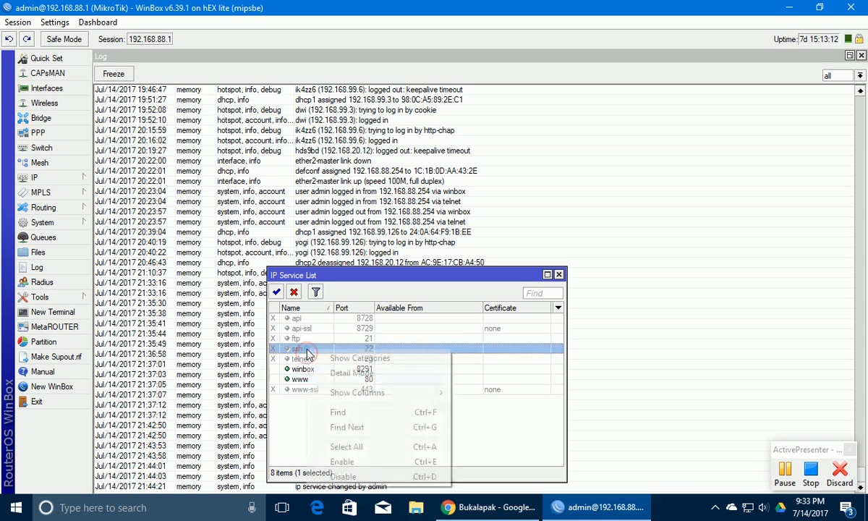
{"action": "left_click", "coordinate": [342, 463]}
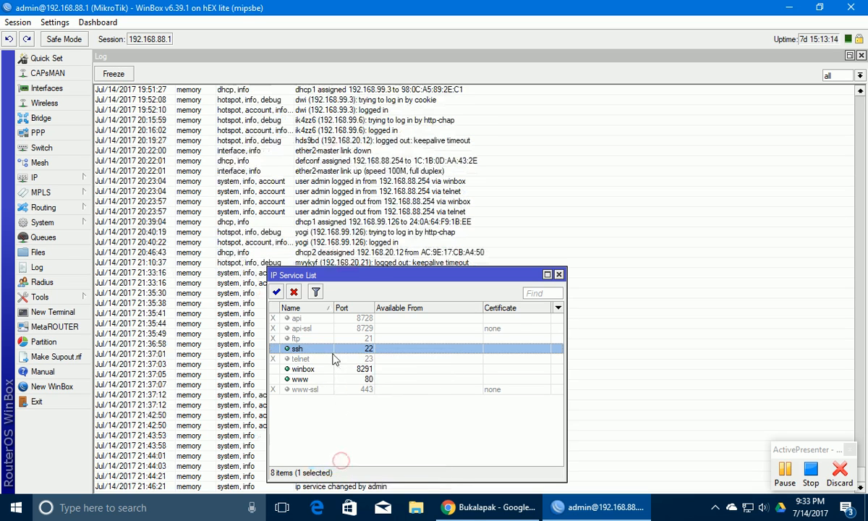
Step: Restrict the ssh service to be available only from 192.168.0.0/24 and save the change
{"action": "right_click", "coordinate": [313, 352]}
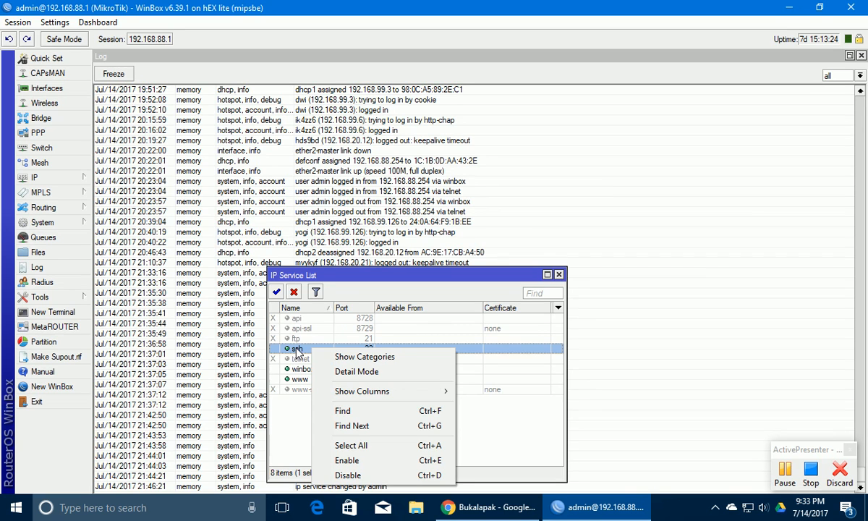
{"action": "left_click", "coordinate": [297, 350]}
{"action": "double_click", "coordinate": [297, 349]}
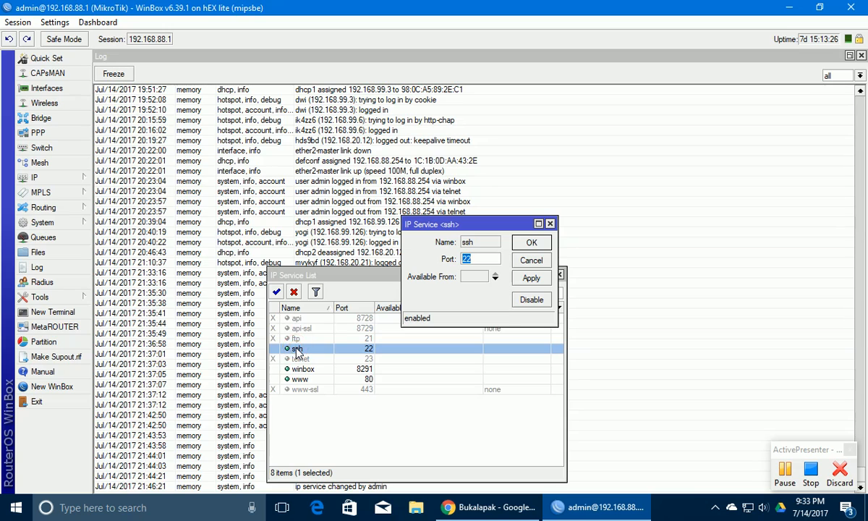
{"action": "left_click", "coordinate": [494, 280]}
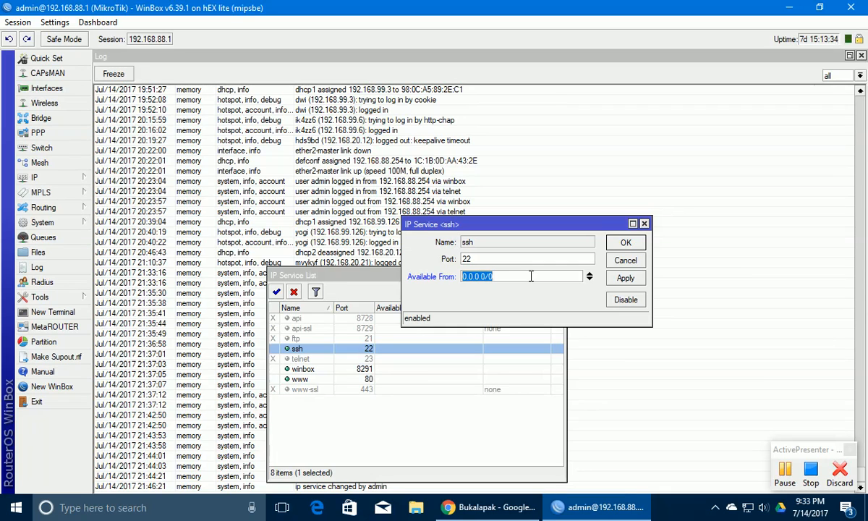
{"action": "type", "text": "1"}
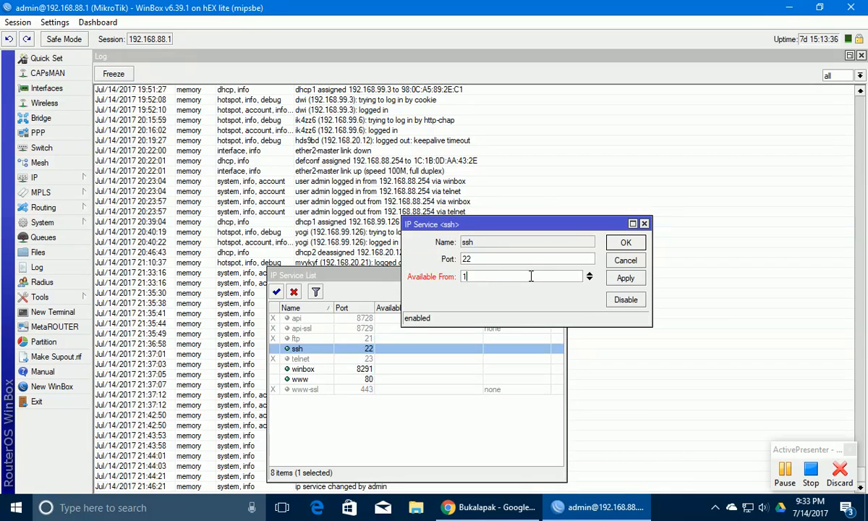
{"action": "type", "text": "92.168."}
{"action": "type", "text": "0.0"}
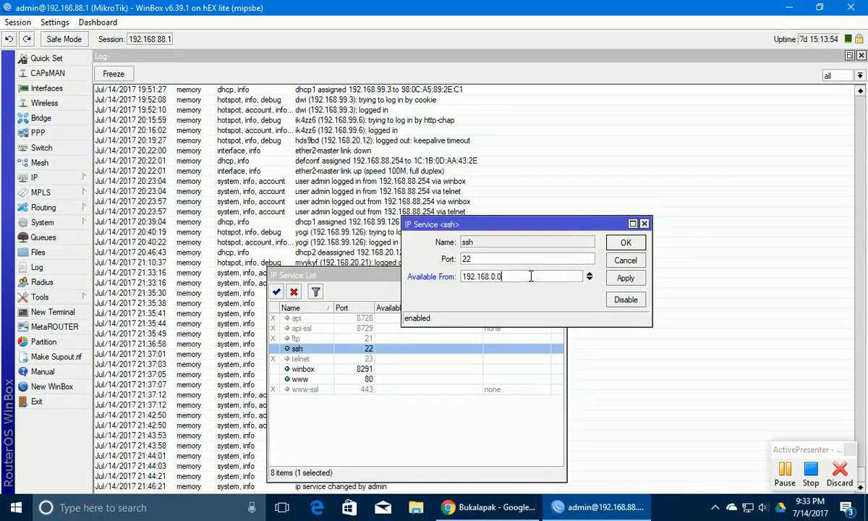
{"action": "type", "text": "/24"}
{"action": "left_click", "coordinate": [622, 244]}
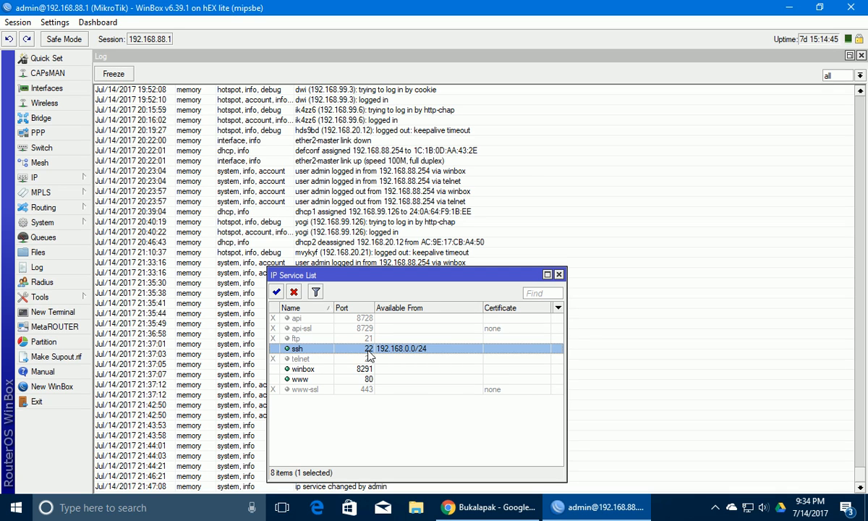
Step: Set the ssh service's port to 5689 and save the change
{"action": "double_click", "coordinate": [367, 350]}
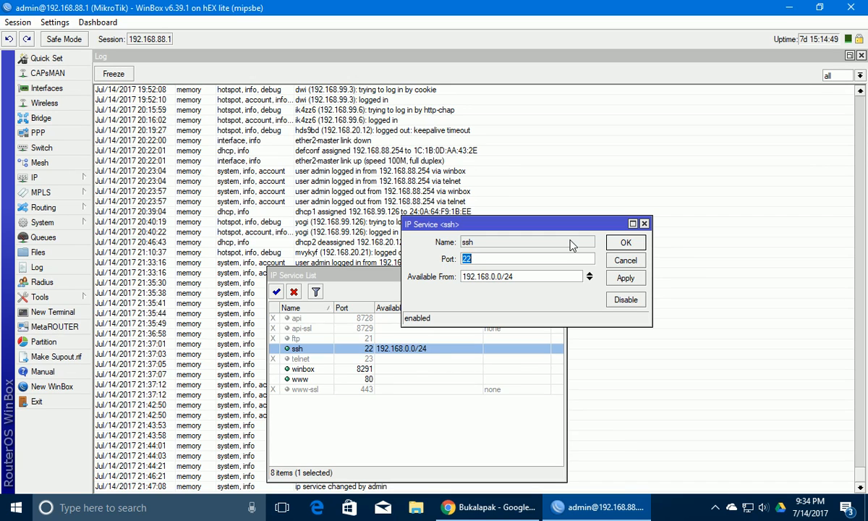
{"action": "type", "text": "5"}
{"action": "left_click", "coordinate": [625, 243]}
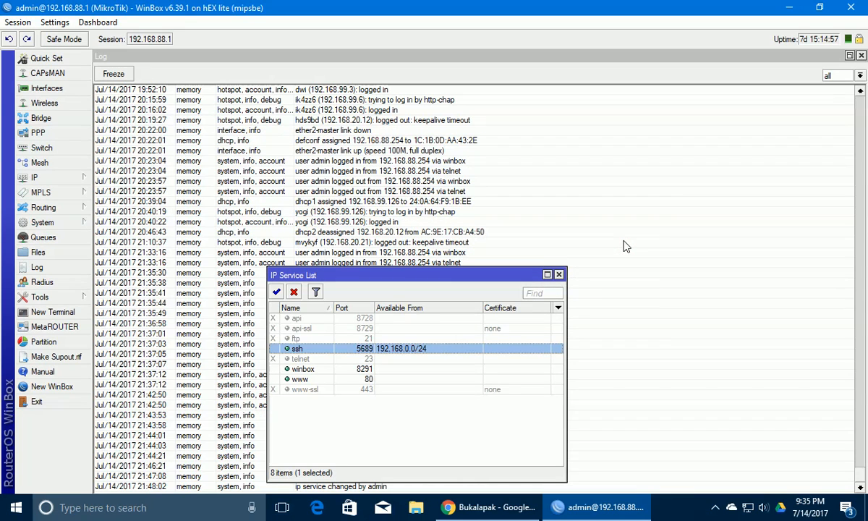
{"action": "left_click", "coordinate": [714, 508]}
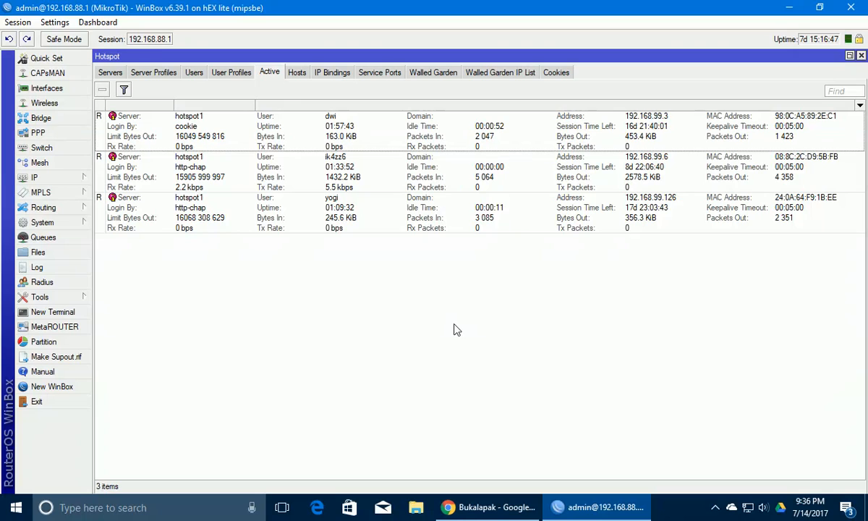
Step: Open the router's user management and start a new user group named teknisi
{"action": "left_click", "coordinate": [72, 183]}
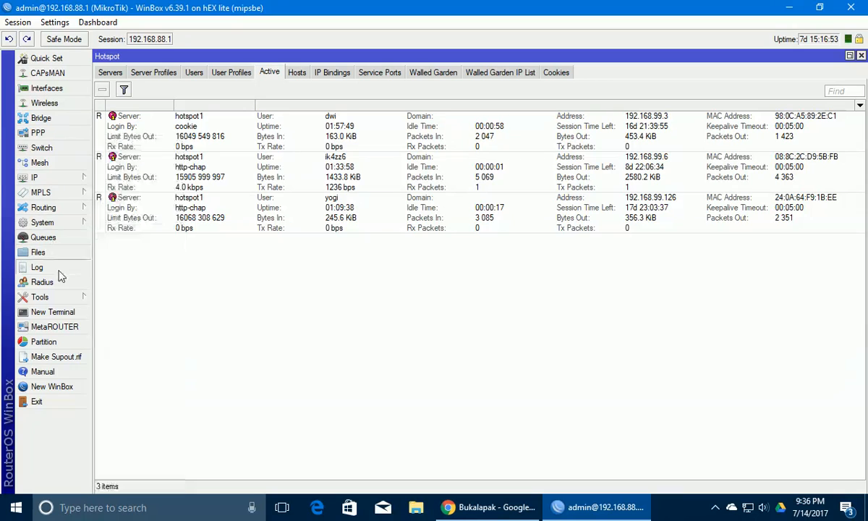
{"action": "left_click", "coordinate": [57, 227]}
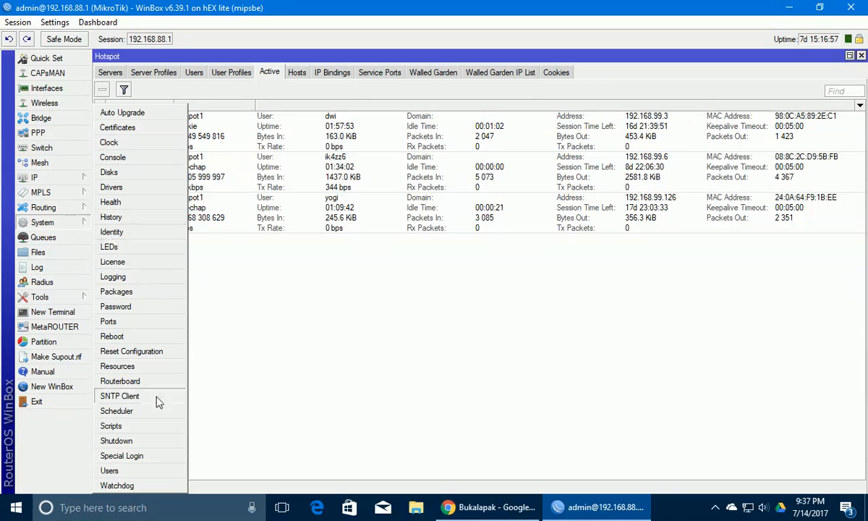
{"action": "left_click", "coordinate": [129, 471]}
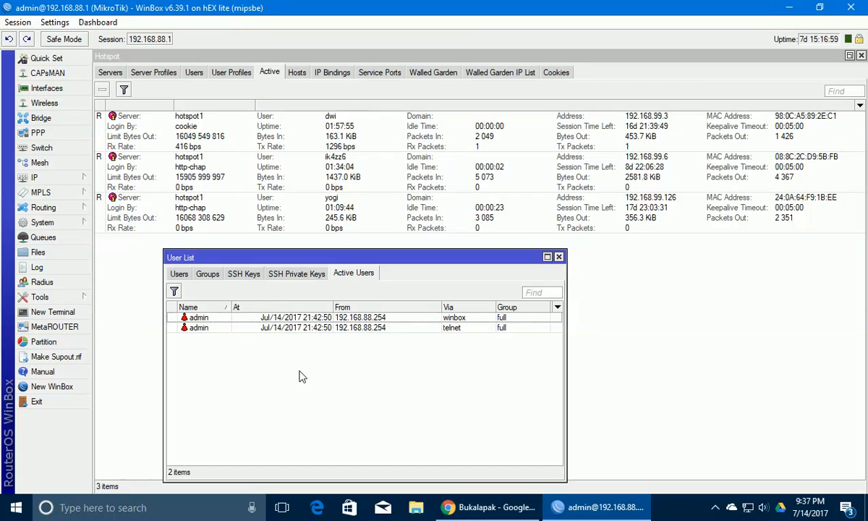
{"action": "left_click", "coordinate": [208, 274]}
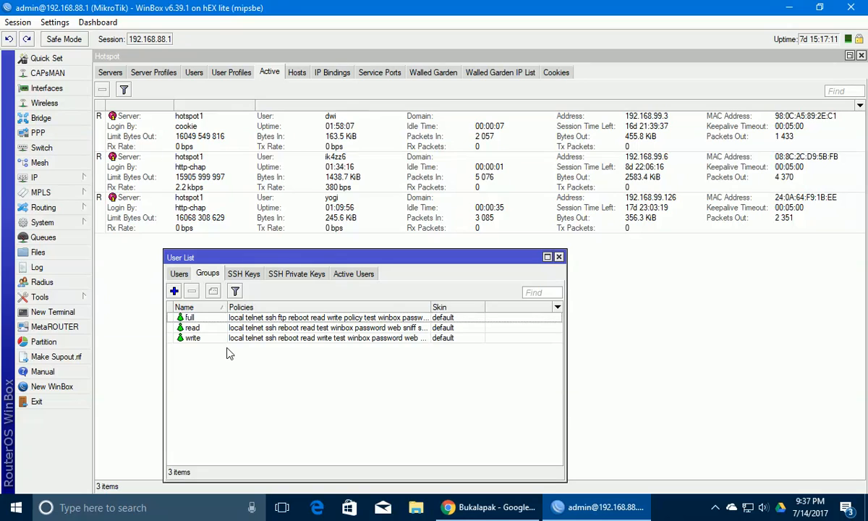
{"action": "left_click", "coordinate": [173, 291]}
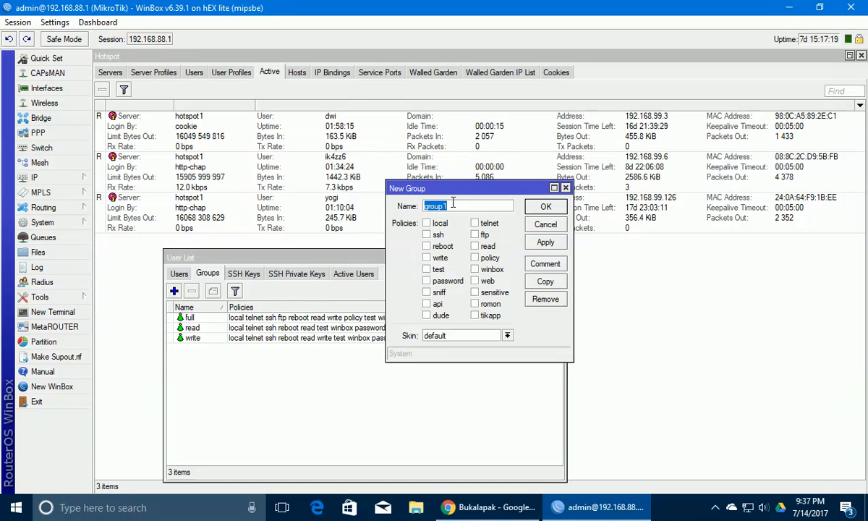
{"action": "type", "text": "teknisi"}
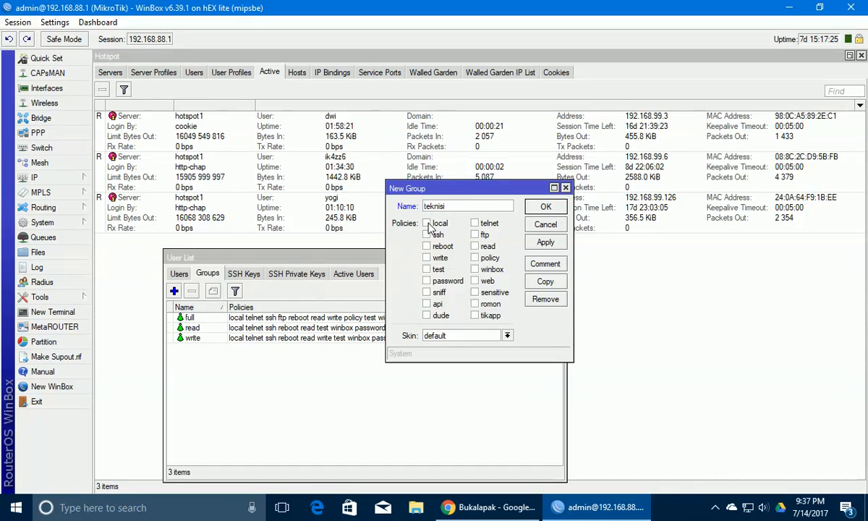
Step: Grant the teknisi group the local, ssh, reboot, write, test, password, telnet, read, winbox and web policies, and save it
{"action": "left_click", "coordinate": [426, 224]}
{"action": "left_click", "coordinate": [427, 234]}
{"action": "left_click", "coordinate": [427, 246]}
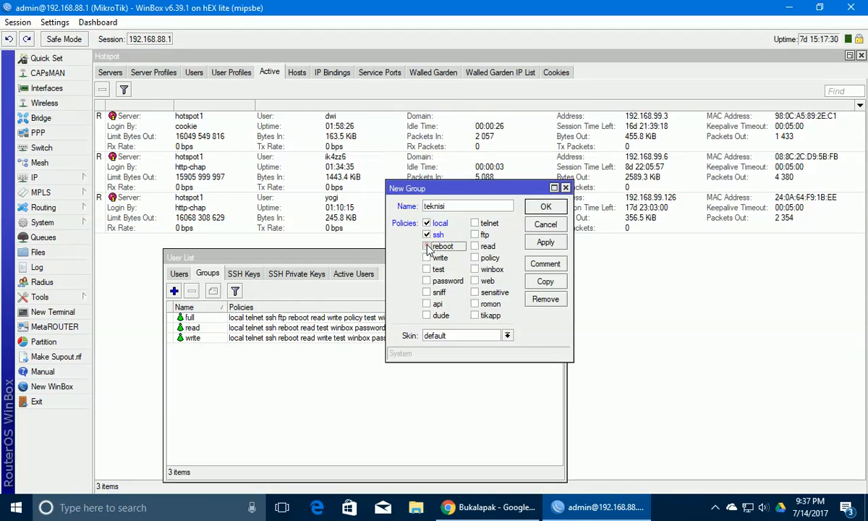
{"action": "left_click", "coordinate": [427, 269]}
{"action": "left_click", "coordinate": [427, 257]}
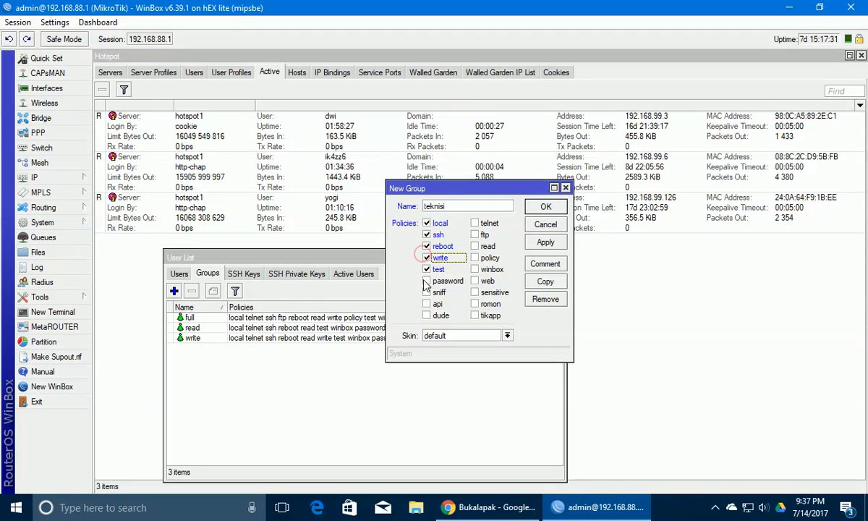
{"action": "left_click", "coordinate": [427, 280]}
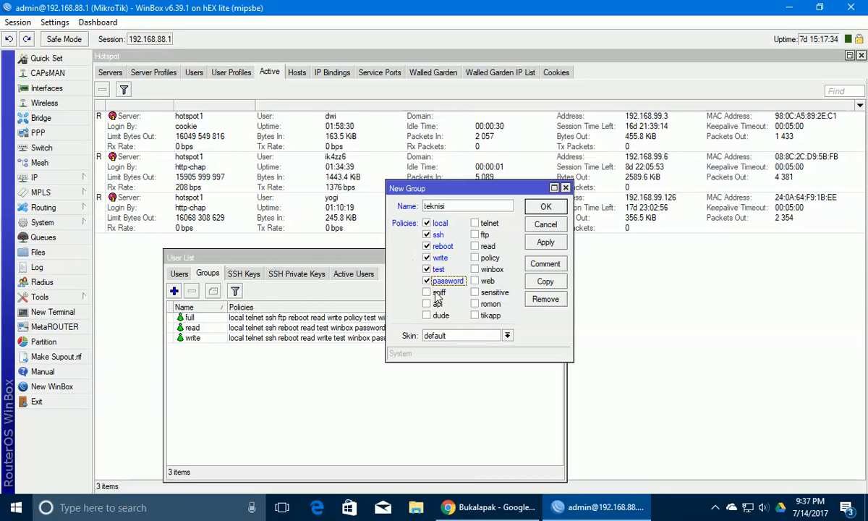
{"action": "left_click", "coordinate": [474, 223]}
{"action": "left_click", "coordinate": [475, 247]}
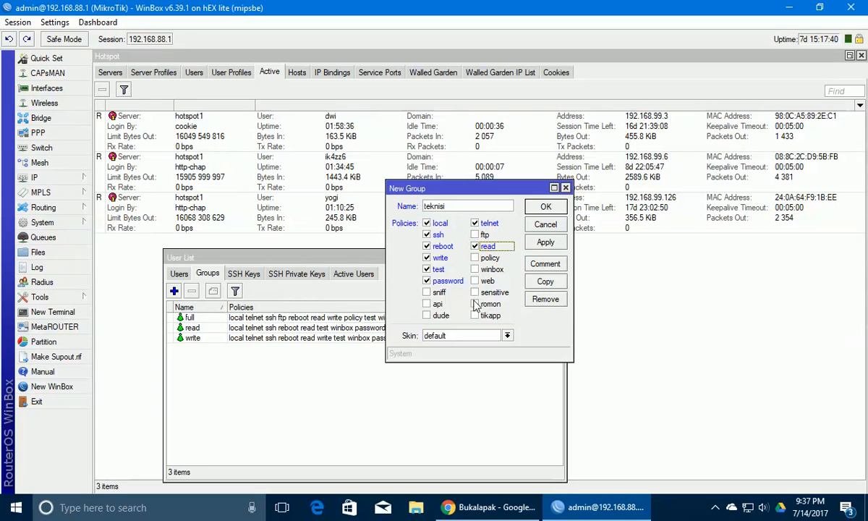
{"action": "left_click", "coordinate": [475, 270]}
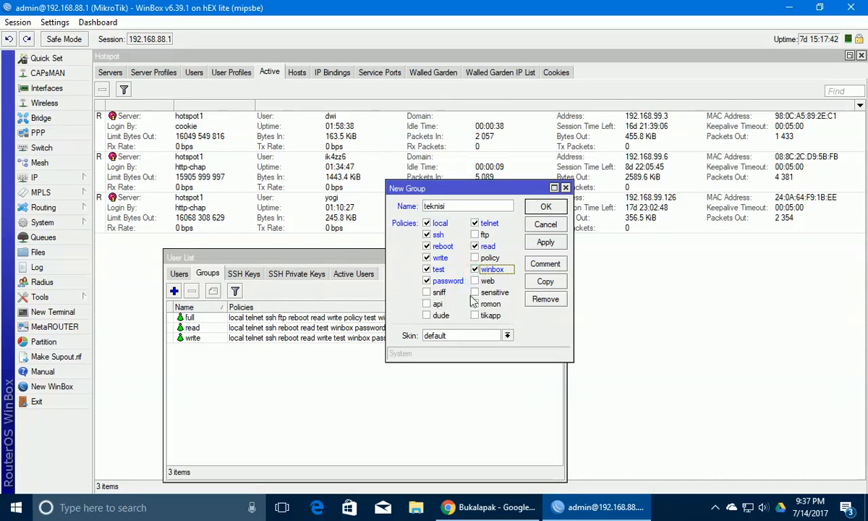
{"action": "left_click", "coordinate": [478, 282]}
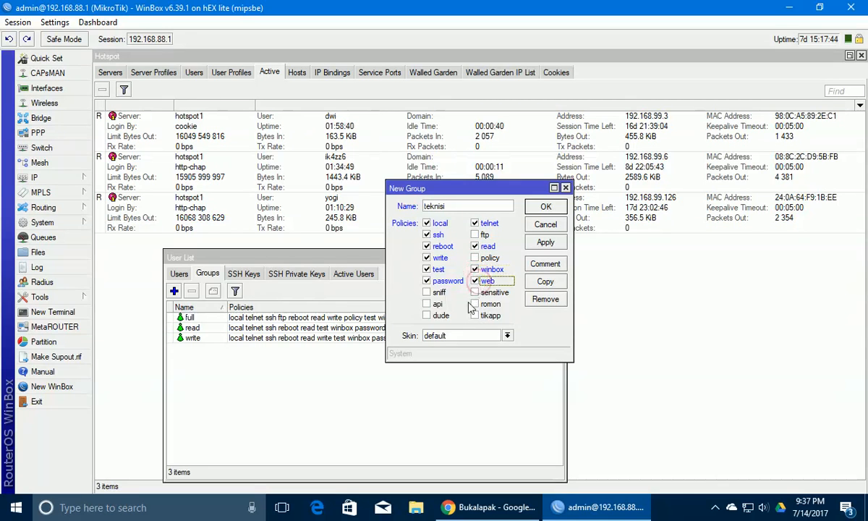
{"action": "left_click", "coordinate": [546, 243]}
{"action": "left_click", "coordinate": [545, 207]}
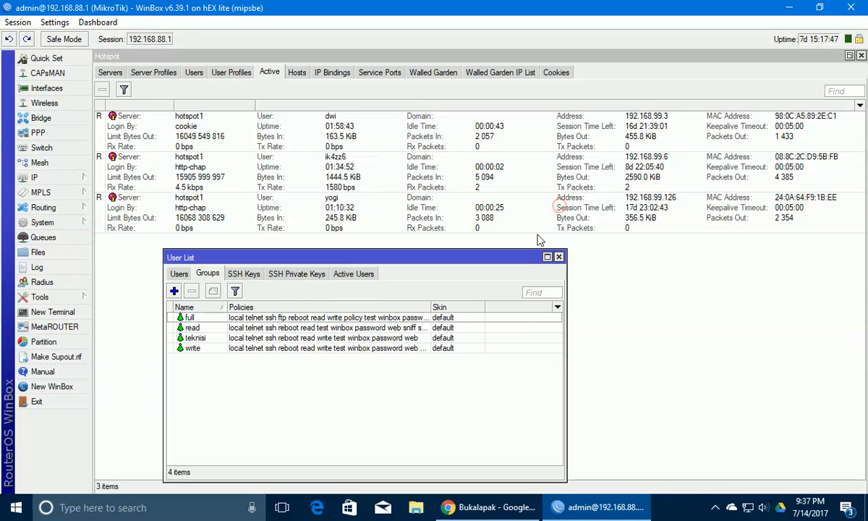
Step: Start a new router user named teknisi and assign it to the teknisi group
{"action": "left_click", "coordinate": [243, 338]}
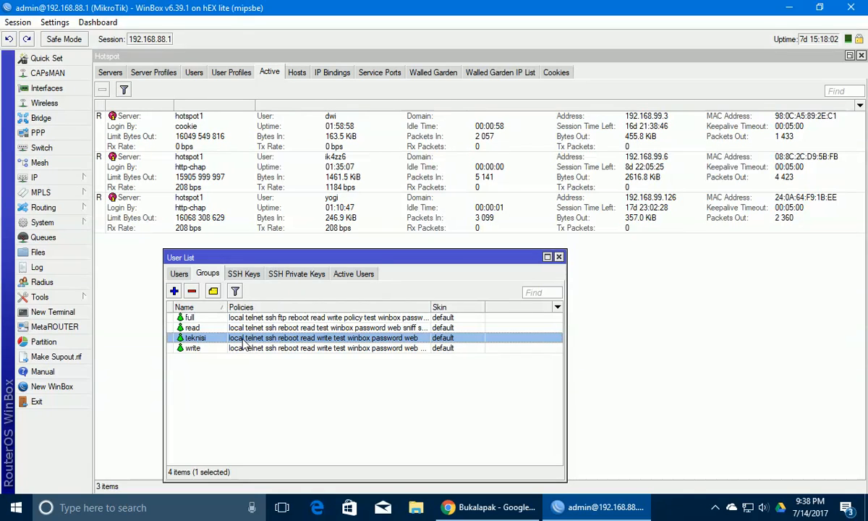
{"action": "left_click", "coordinate": [179, 274]}
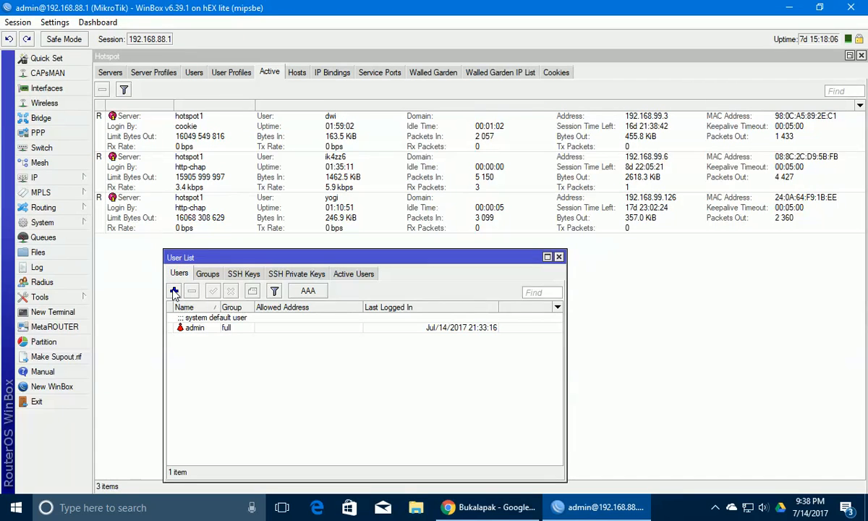
{"action": "left_click", "coordinate": [174, 290]}
{"action": "type", "text": "teknisi"}
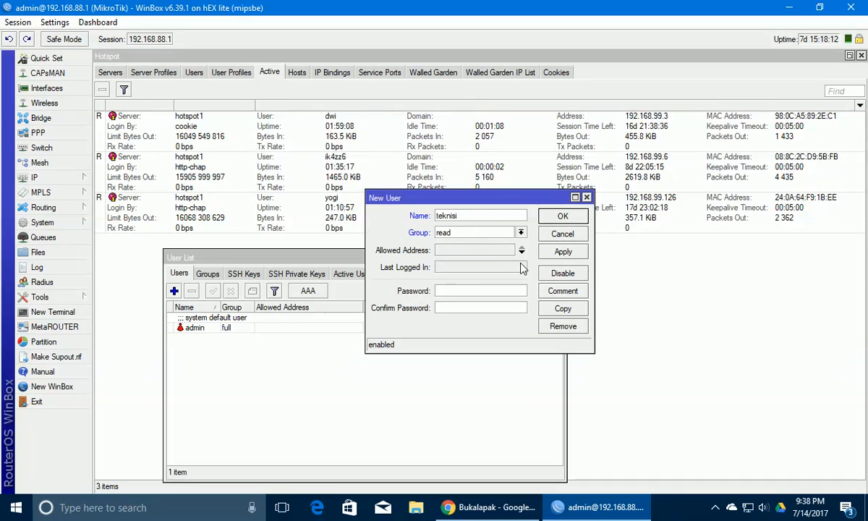
{"action": "left_click", "coordinate": [520, 232]}
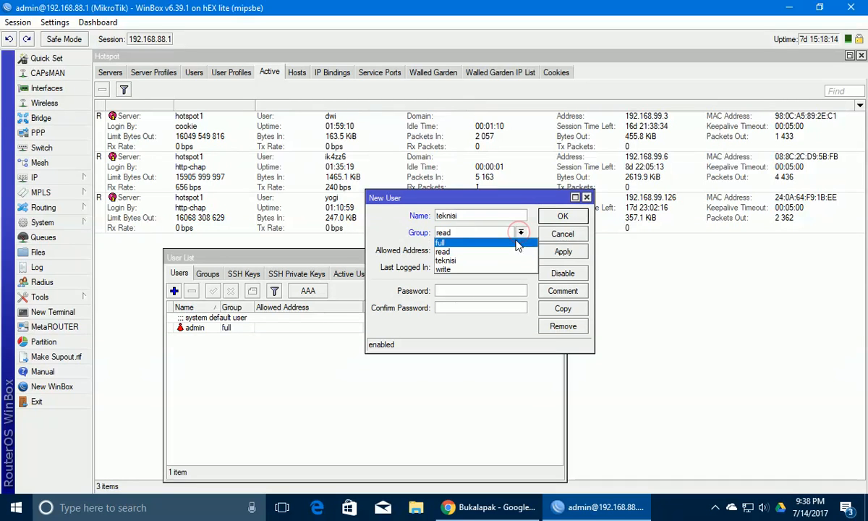
{"action": "left_click", "coordinate": [450, 262]}
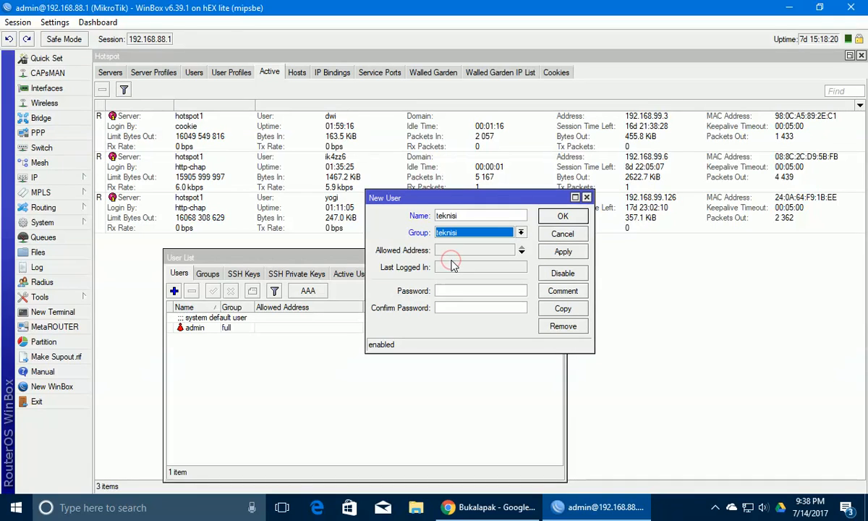
Step: Restrict the new user's allowed address to 192.168.0.0/24 and save the user
{"action": "left_click", "coordinate": [521, 250]}
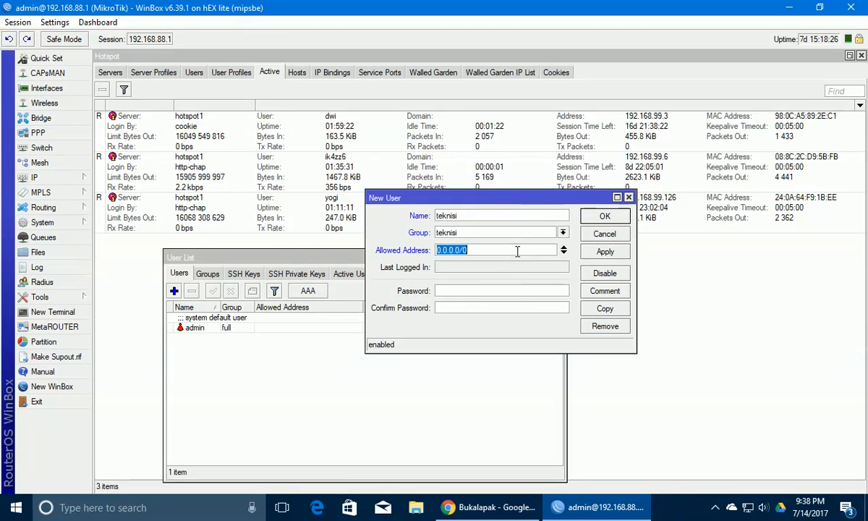
{"action": "type", "text": "19"}
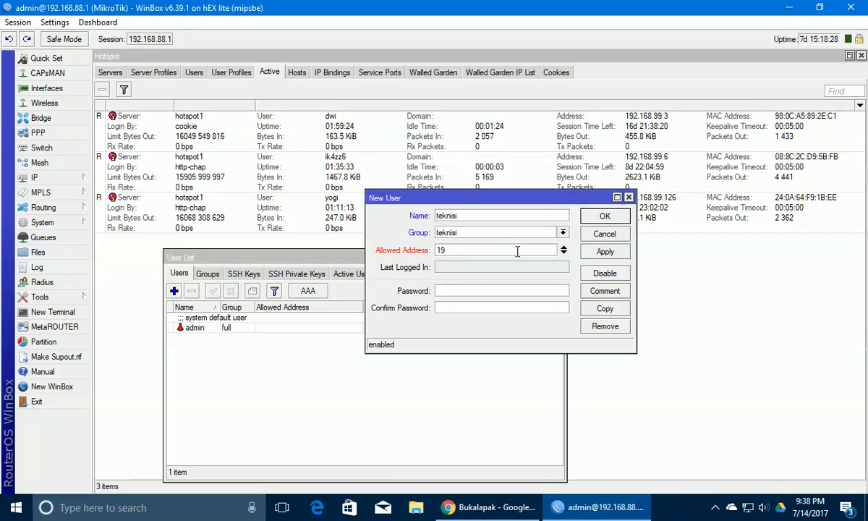
{"action": "type", "text": "2.168"}
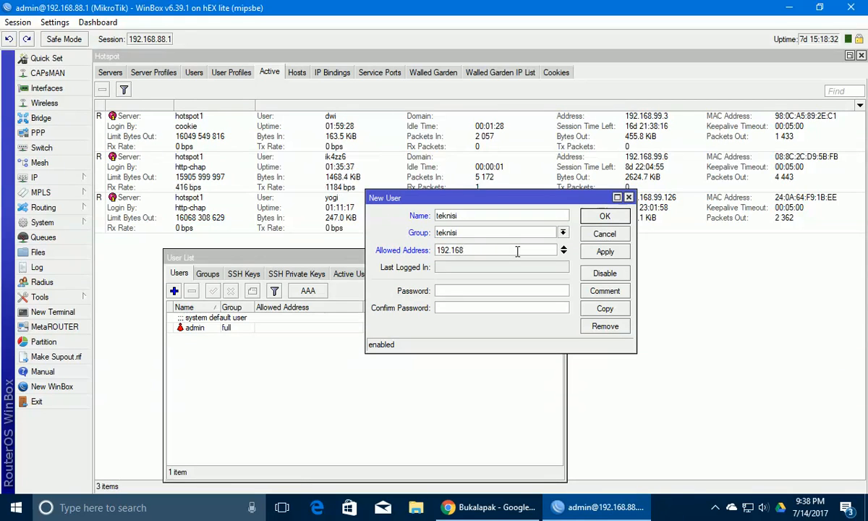
{"action": "type", "text": ".00."}
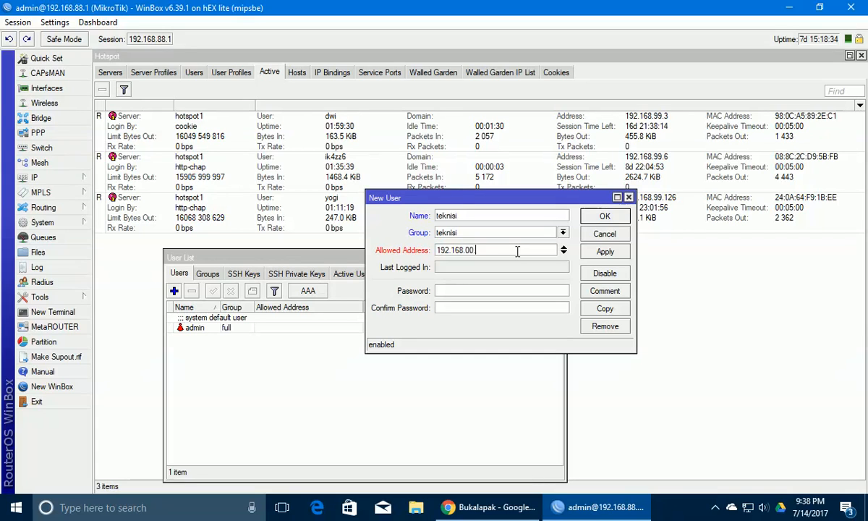
{"action": "key", "text": "BackSpace"}
{"action": "key", "text": "BackSpace"}
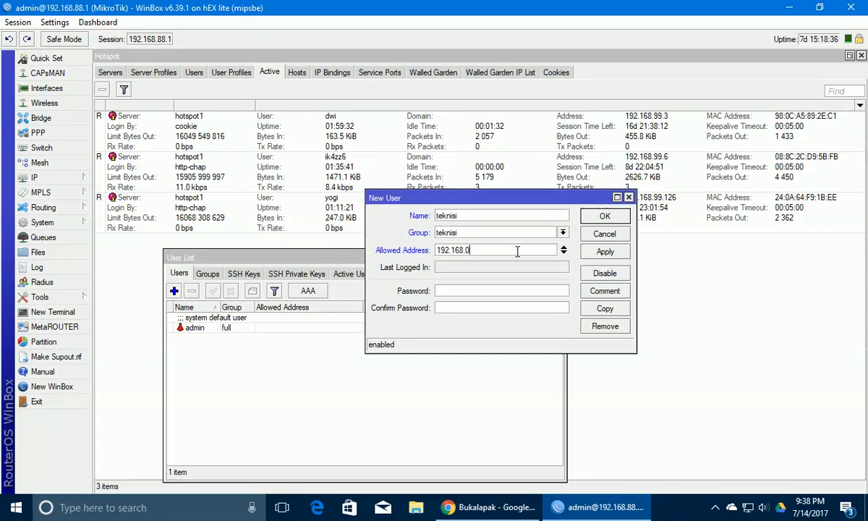
{"action": "type", "text": ".0"}
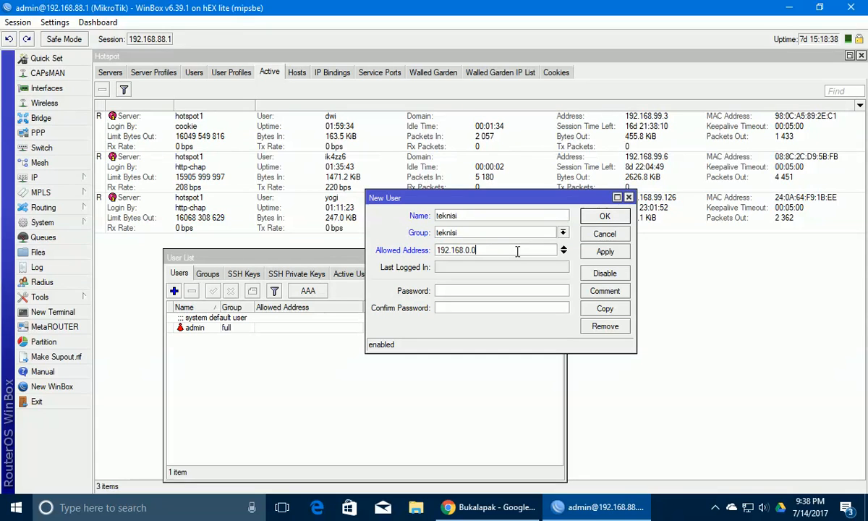
{"action": "type", "text": "/24"}
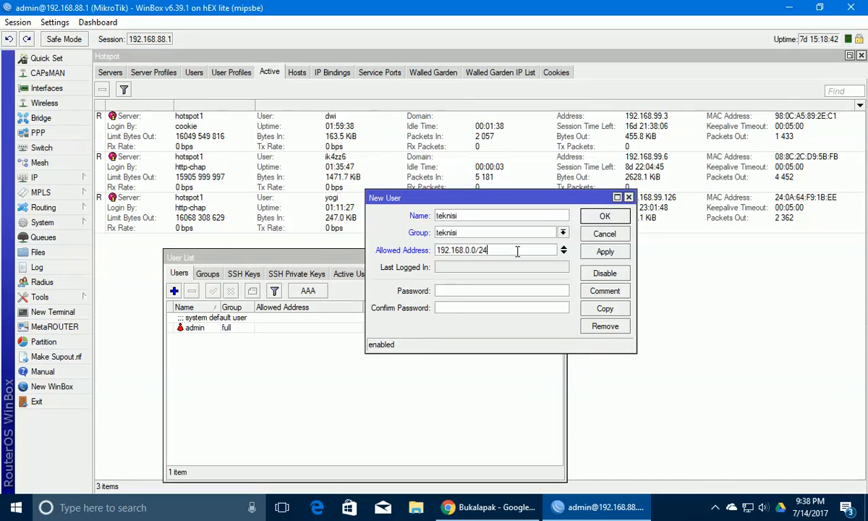
{"action": "left_click", "coordinate": [605, 216]}
{"action": "left_click", "coordinate": [189, 338]}
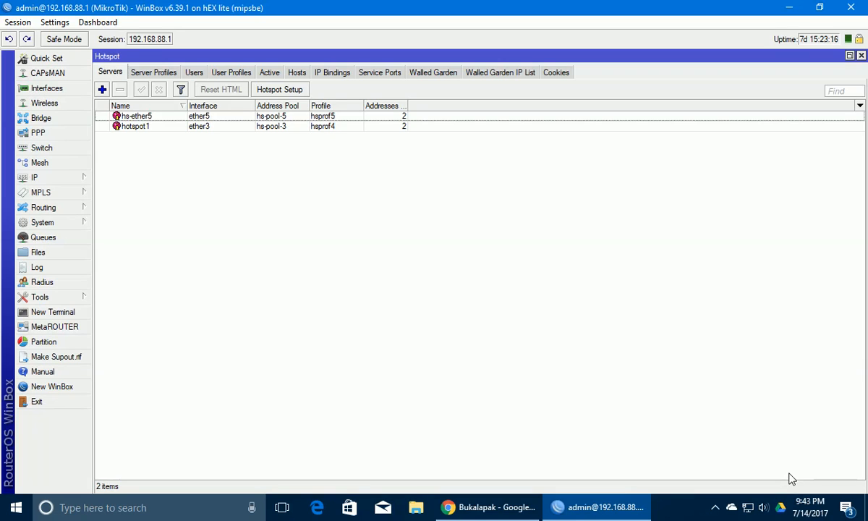
Step: Open the IP neighbor discovery interfaces and disable discovery on ether3
{"action": "left_click", "coordinate": [51, 181]}
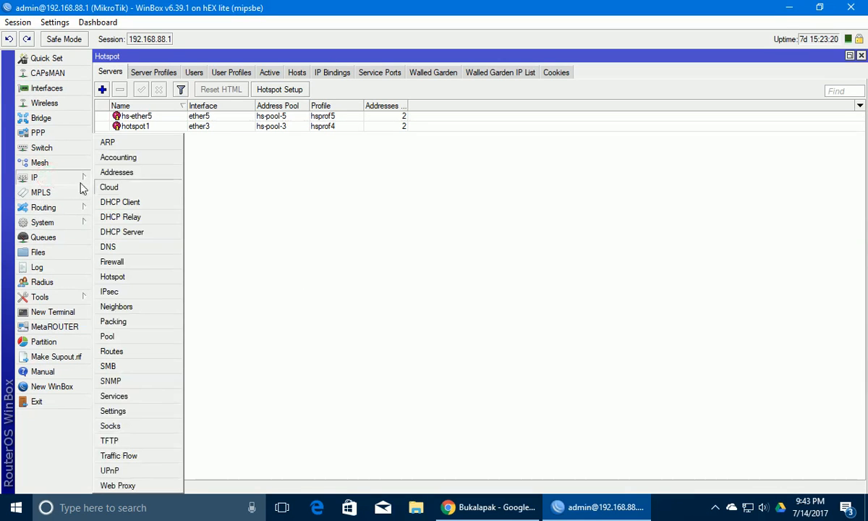
{"action": "left_click", "coordinate": [134, 311]}
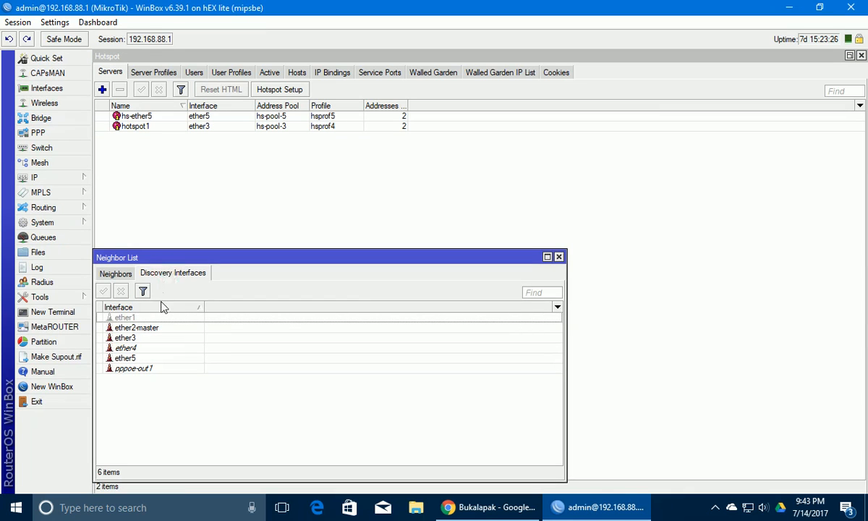
{"action": "left_click", "coordinate": [152, 337]}
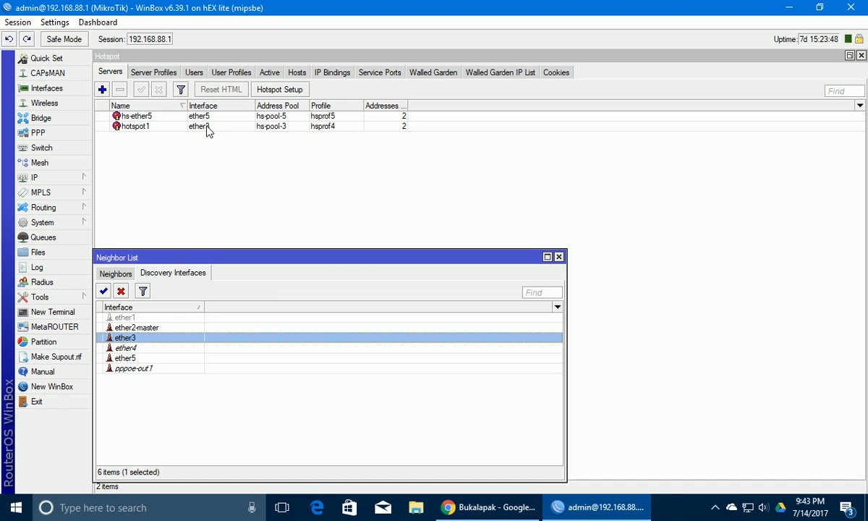
{"action": "right_click", "coordinate": [159, 342]}
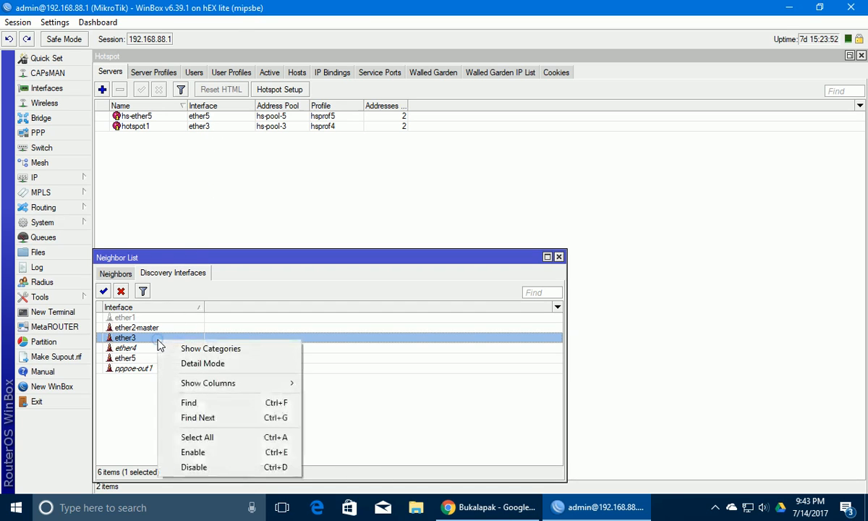
{"action": "left_click", "coordinate": [196, 468]}
Step: Disable neighbor discovery on the ether5 interface as well
{"action": "left_click", "coordinate": [146, 358]}
{"action": "right_click", "coordinate": [147, 358]}
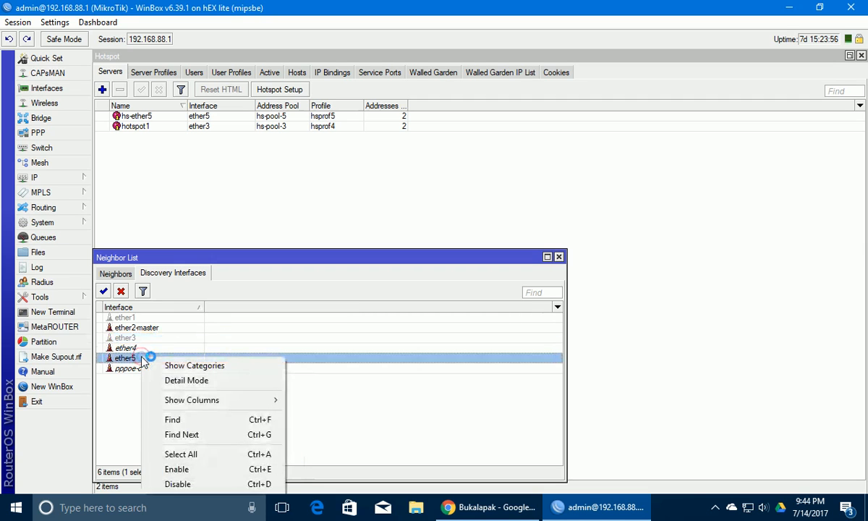
{"action": "left_click", "coordinate": [193, 484]}
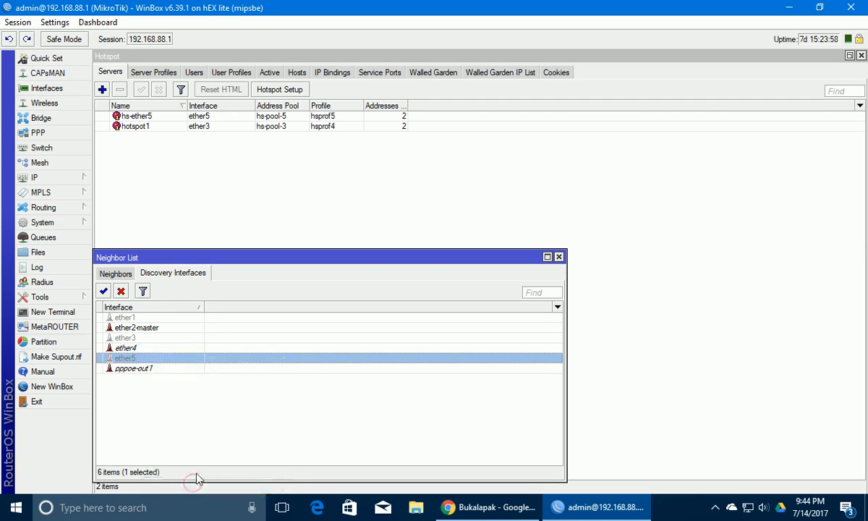